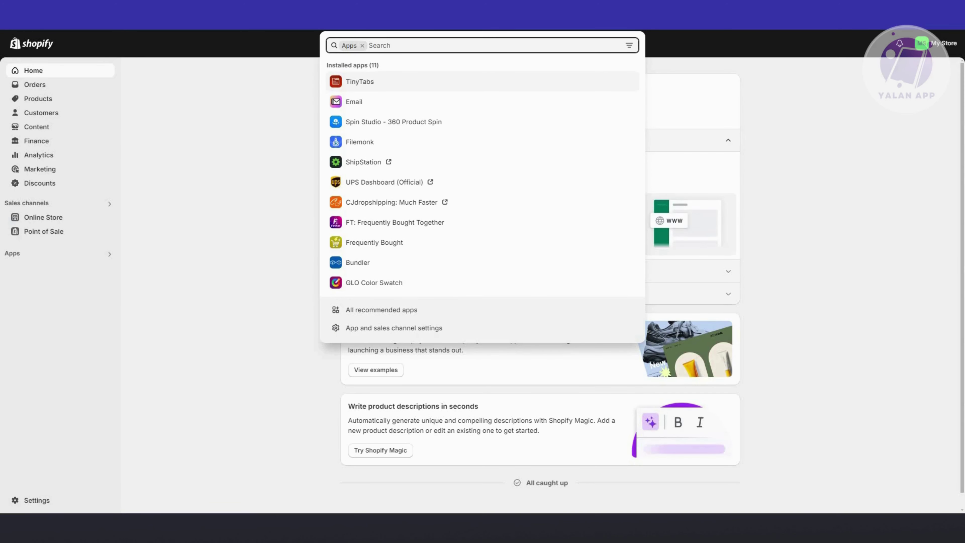
Search the App Store for 'uppromote' to list UpPromote Affiliate Marketing first
{"action": "type", "text": "uppro"}
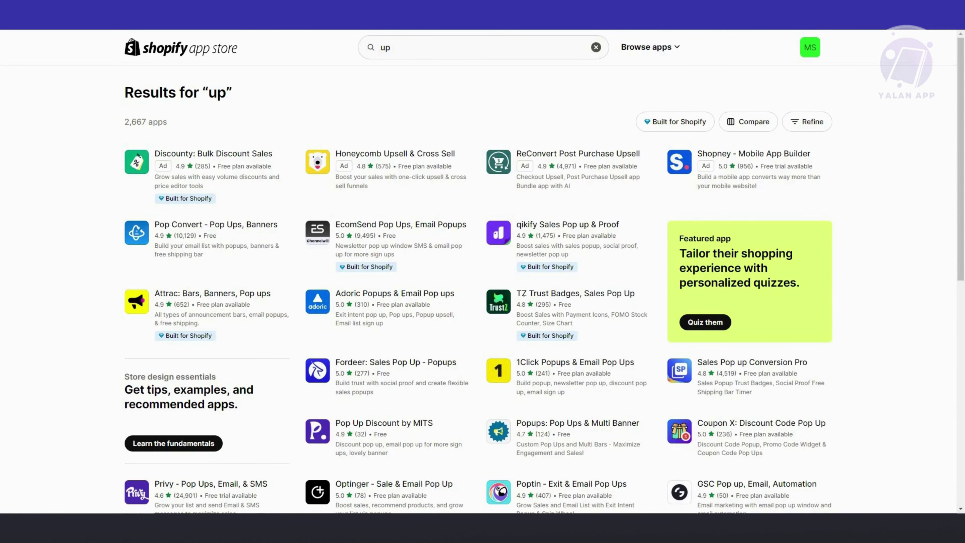
{"action": "scroll", "coordinate": [482, 266], "scroll_direction": "down", "scroll_amount": 8}
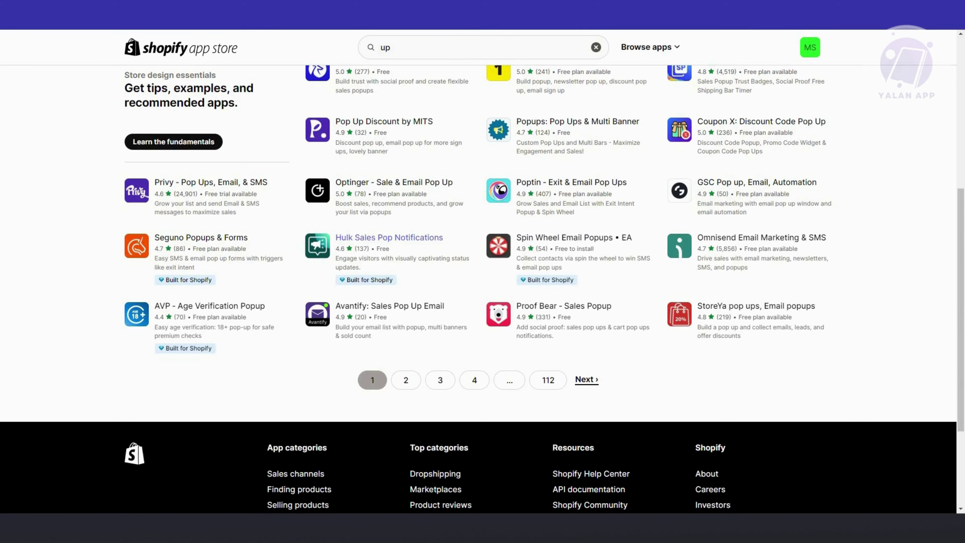
{"action": "scroll", "coordinate": [722, 380], "scroll_direction": "up", "scroll_amount": 7}
{"action": "scroll", "coordinate": [721, 380], "scroll_direction": "up", "scroll_amount": 2}
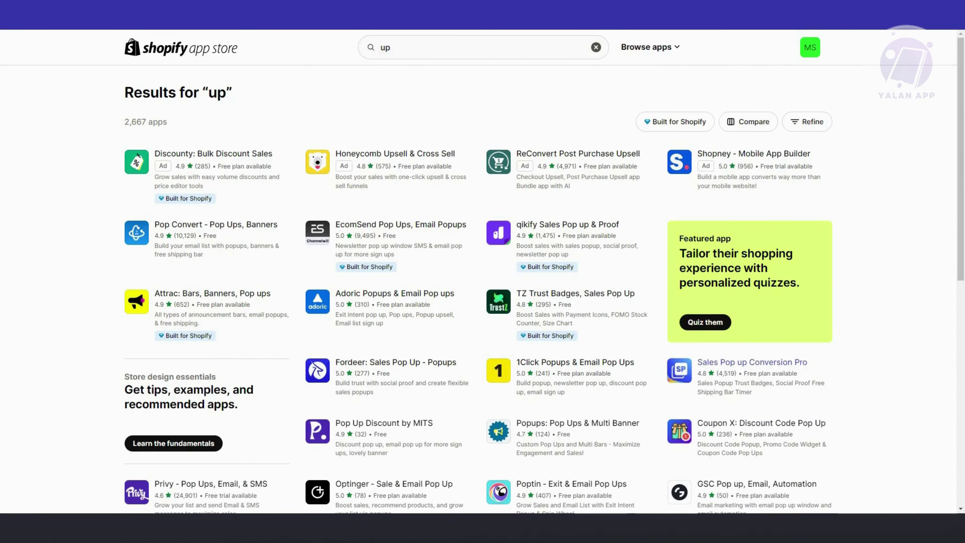
{"action": "left_click", "coordinate": [390, 48]}
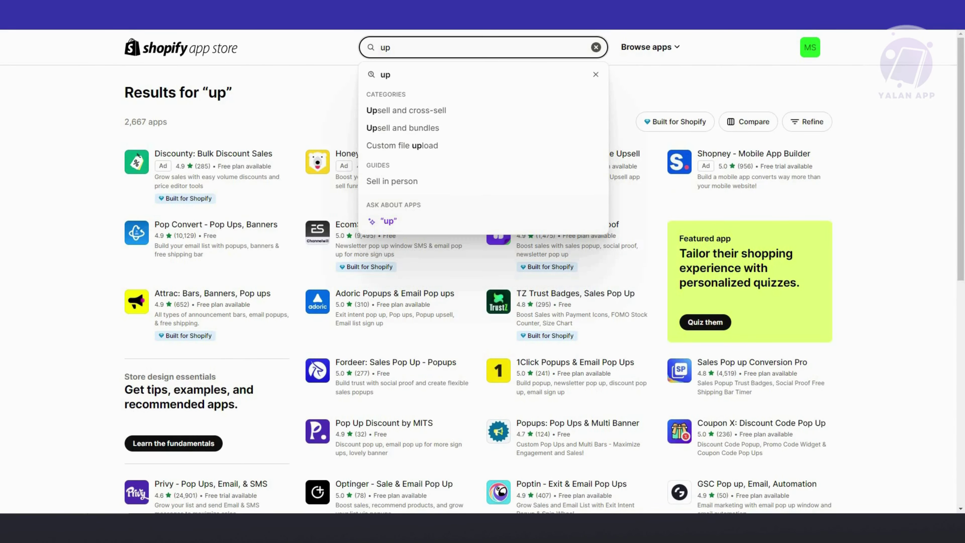
{"action": "type", "text": "romote"}
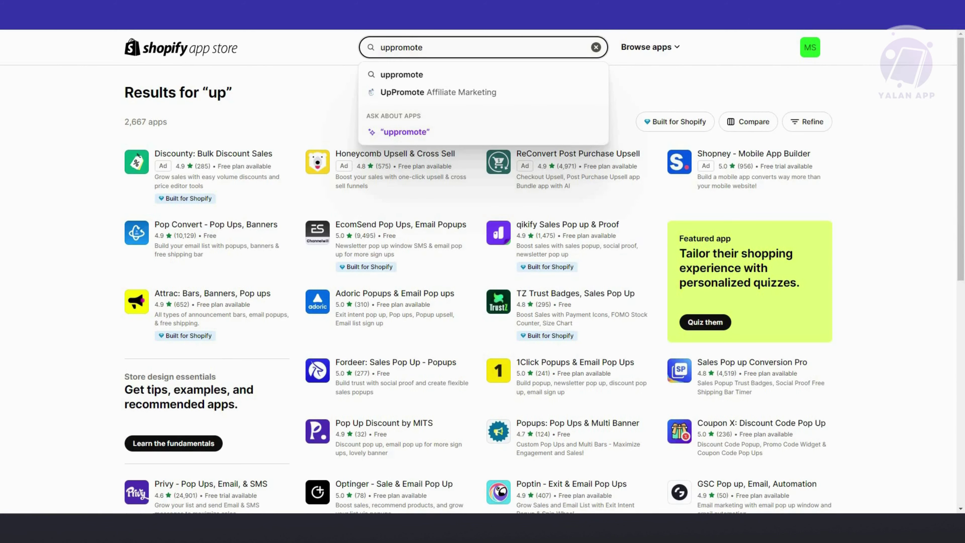
{"action": "key", "text": "Return"}
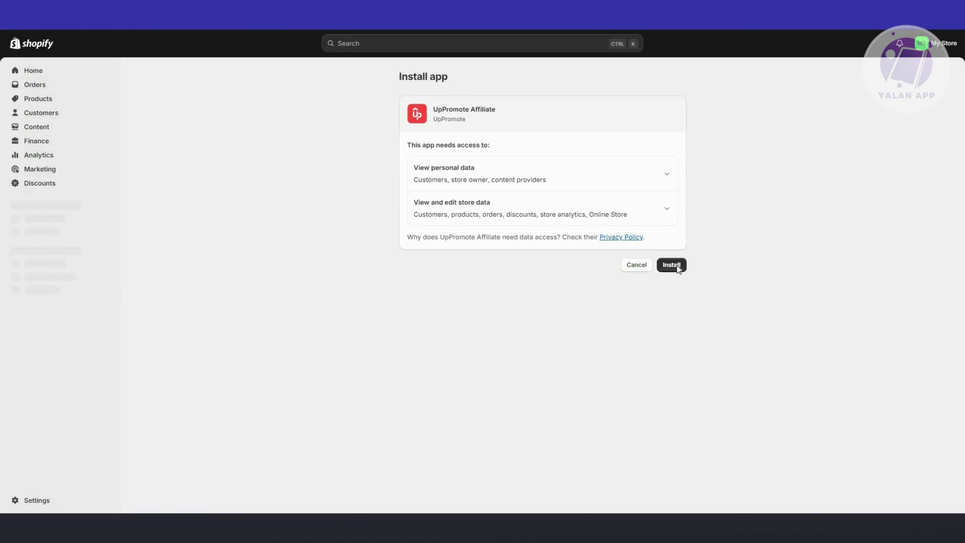
Confirm the installation of UpPromote Affiliate on its permissions page
{"action": "left_click", "coordinate": [678, 266]}
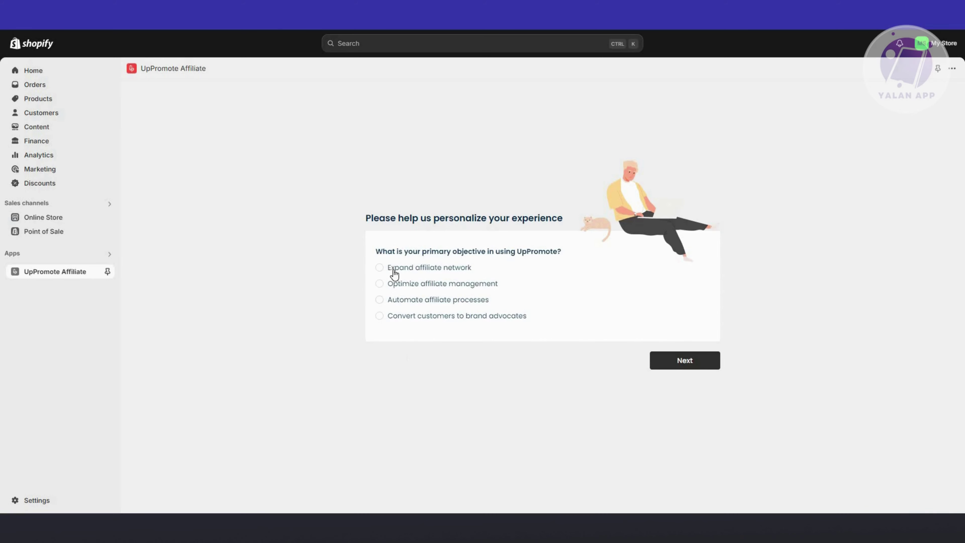
Choose Expand affiliate network as the main objective and advance to the industry question
{"action": "left_click", "coordinate": [379, 267]}
{"action": "left_click", "coordinate": [683, 369]}
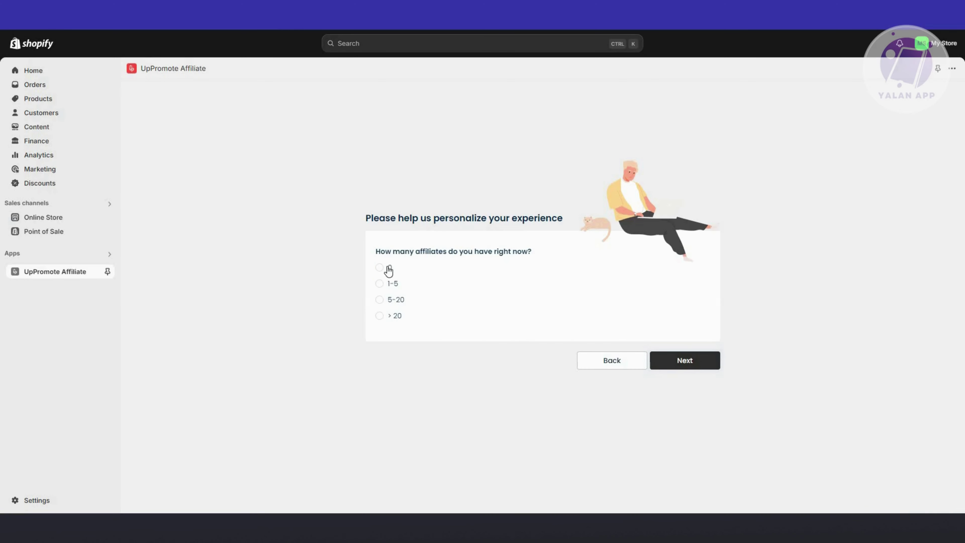
{"action": "left_click", "coordinate": [707, 361]}
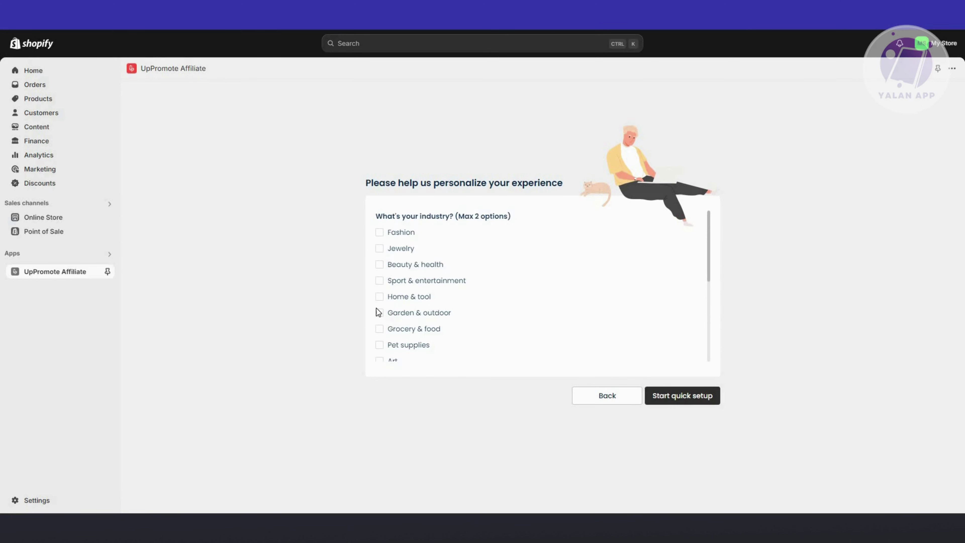
Select Game and Art as industries and start the quick setup
{"action": "scroll", "coordinate": [494, 342], "scroll_direction": "down", "scroll_amount": 5}
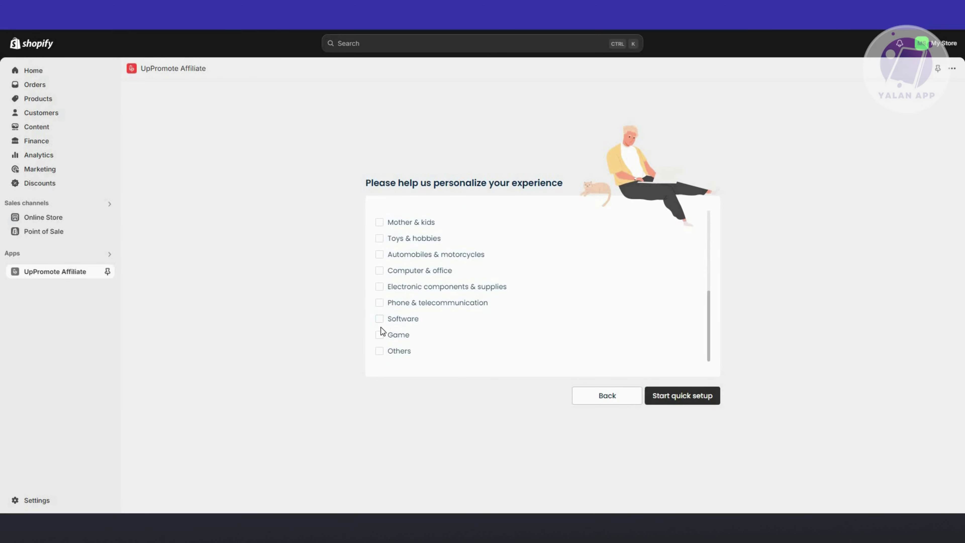
{"action": "left_click", "coordinate": [378, 339]}
{"action": "scroll", "coordinate": [429, 289], "scroll_direction": "up", "scroll_amount": 2}
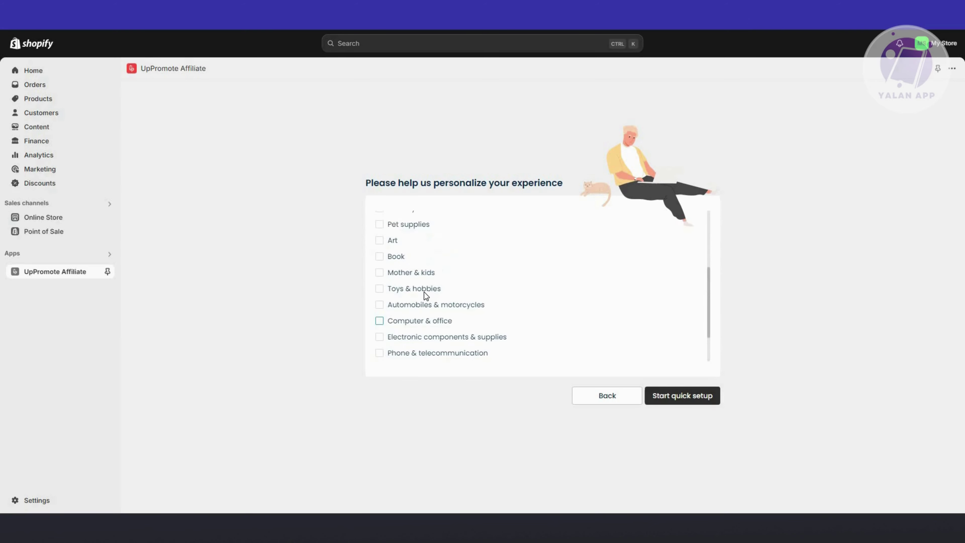
{"action": "scroll", "coordinate": [420, 304], "scroll_direction": "up", "scroll_amount": 2}
{"action": "scroll", "coordinate": [401, 233], "scroll_direction": "down", "scroll_amount": 5}
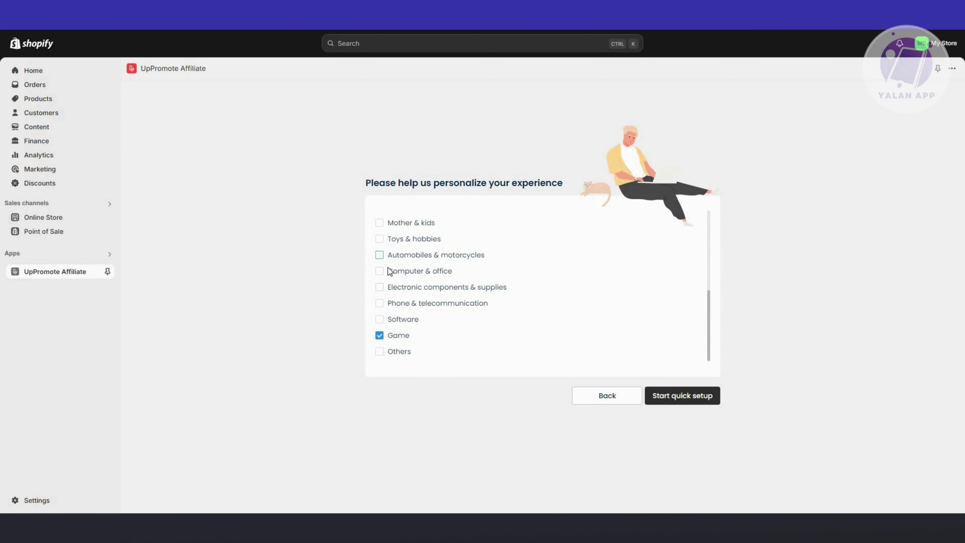
{"action": "scroll", "coordinate": [383, 287], "scroll_direction": "up", "scroll_amount": 4}
{"action": "left_click", "coordinate": [380, 290]}
{"action": "left_click", "coordinate": [691, 400]}
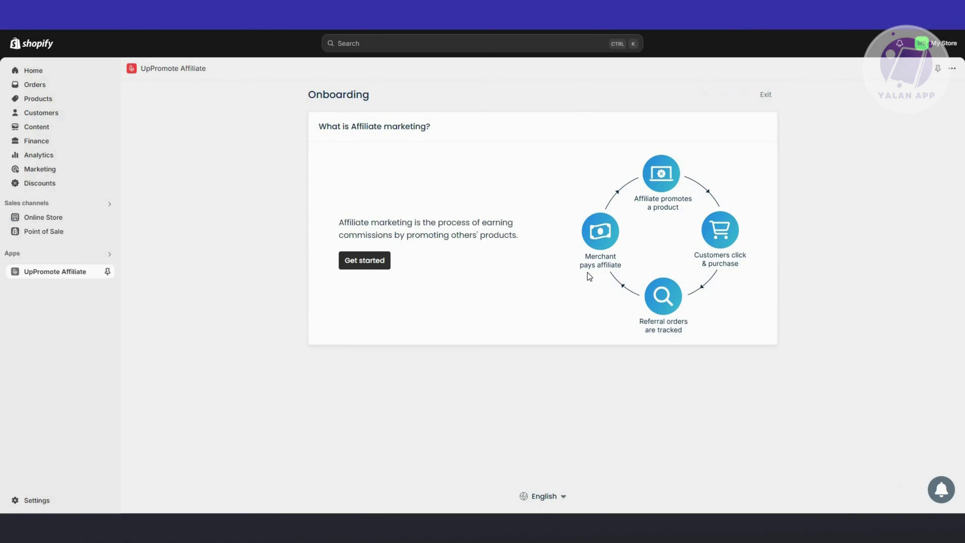
Save the program with link and coupon tracking and a 10% percent-of-sale commission
{"action": "left_click", "coordinate": [368, 263]}
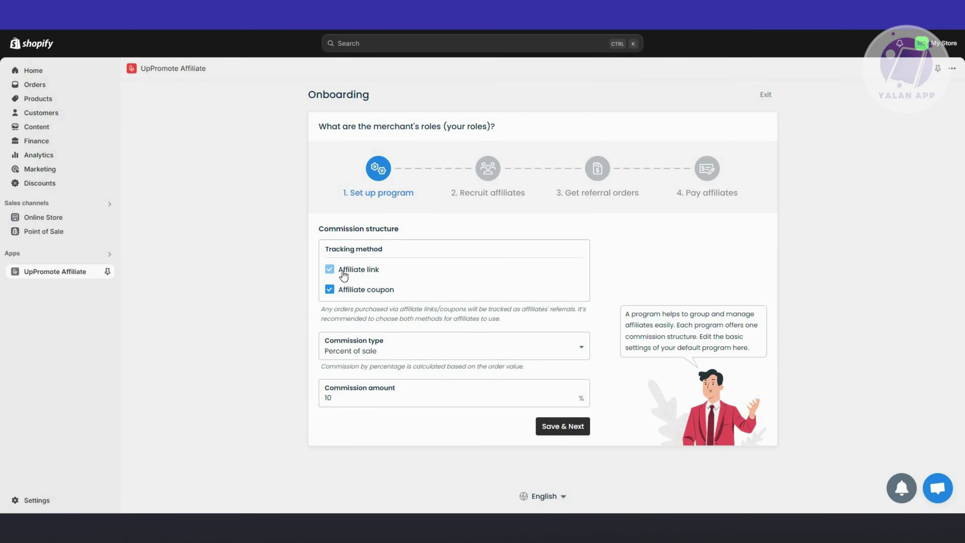
{"action": "mouse_move", "coordinate": [415, 265]}
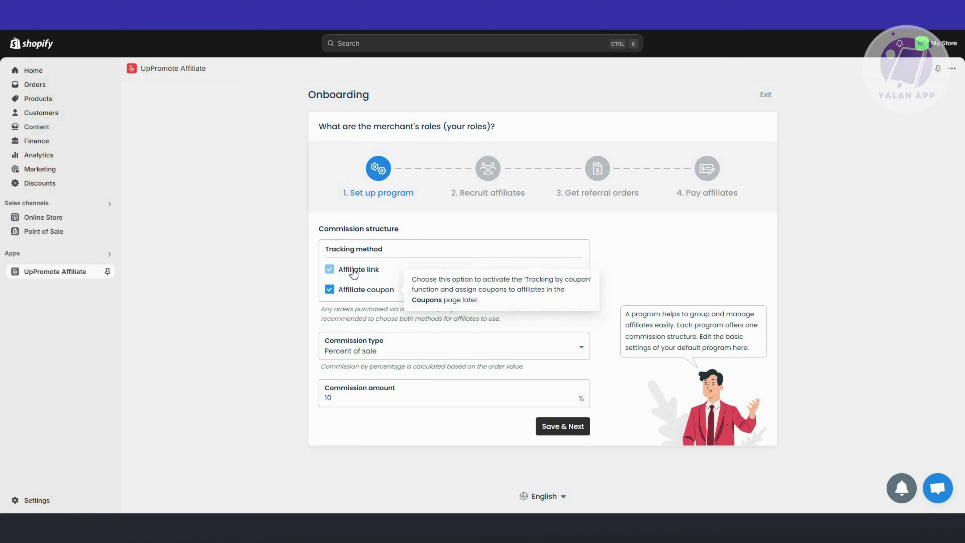
{"action": "left_click", "coordinate": [330, 291]}
{"action": "left_click", "coordinate": [330, 289]}
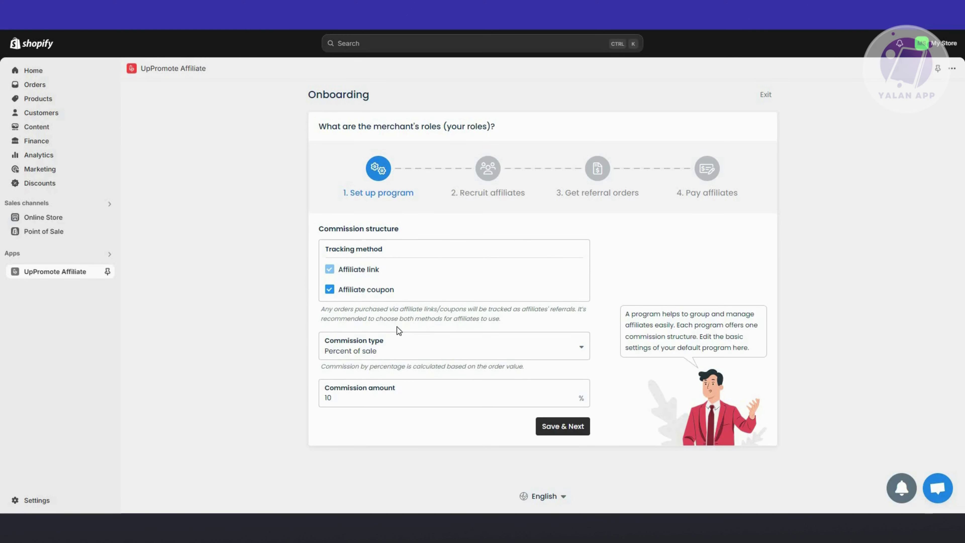
{"action": "left_click", "coordinate": [495, 353]}
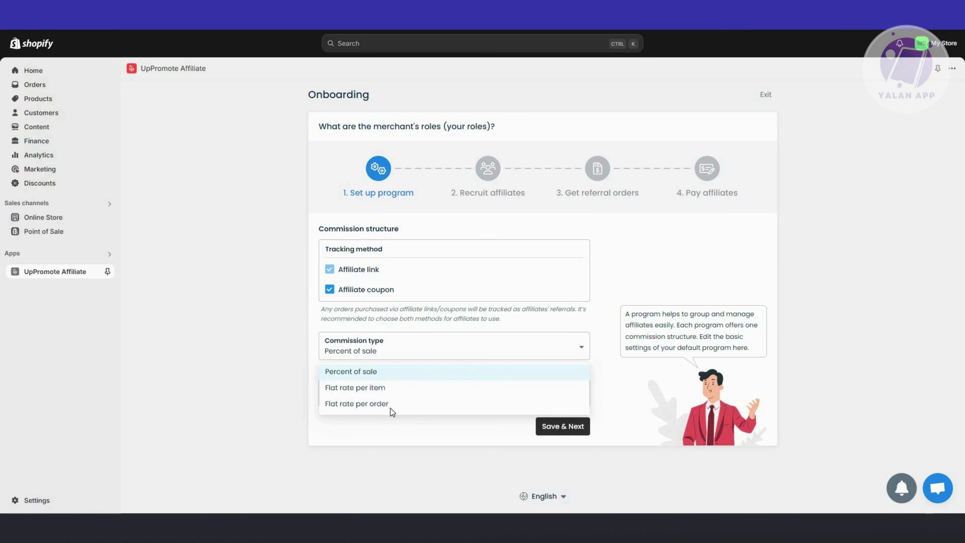
{"action": "left_click", "coordinate": [375, 437]}
{"action": "left_click", "coordinate": [362, 399]}
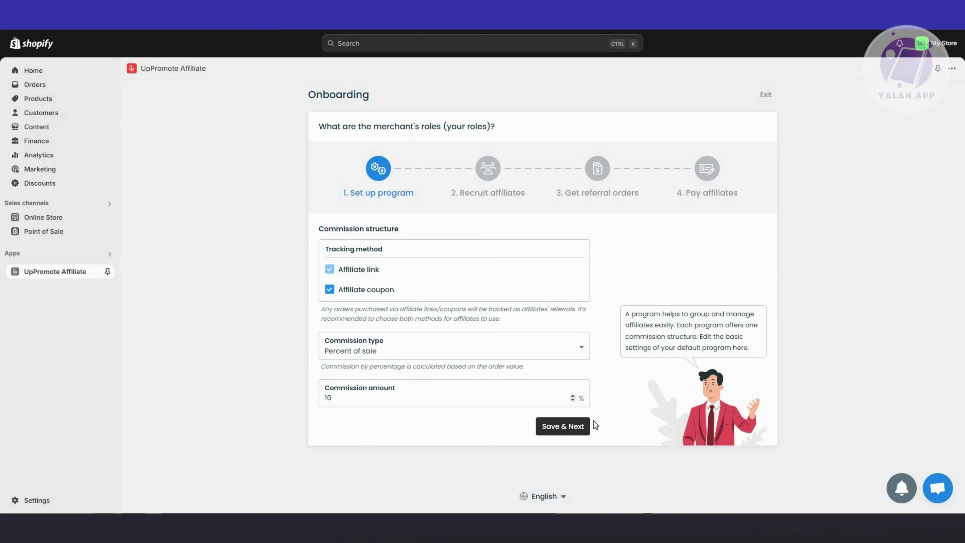
{"action": "left_click", "coordinate": [577, 426]}
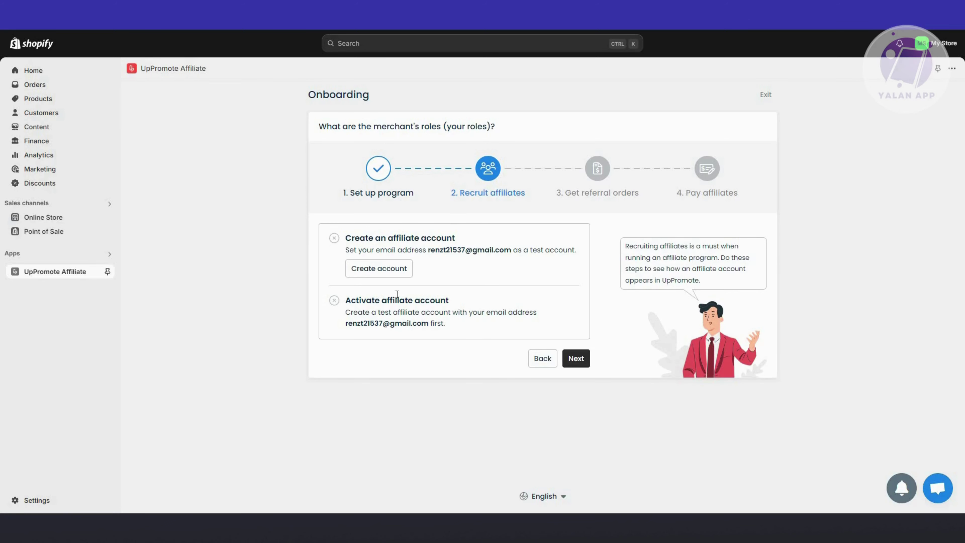
Create the test affiliate account with a password and close the activation confirmation
{"action": "left_click", "coordinate": [386, 275]}
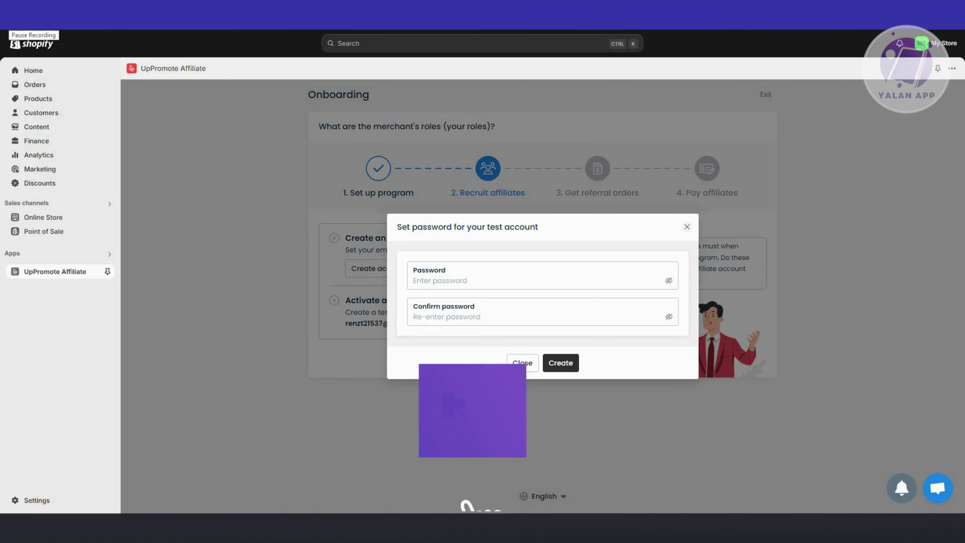
{"action": "left_click", "coordinate": [754, 303]}
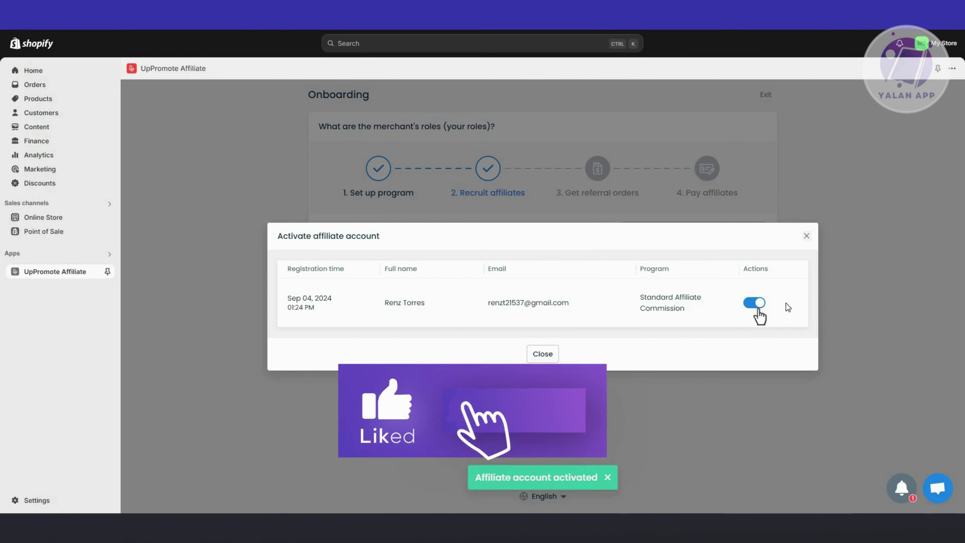
{"action": "left_click", "coordinate": [551, 350]}
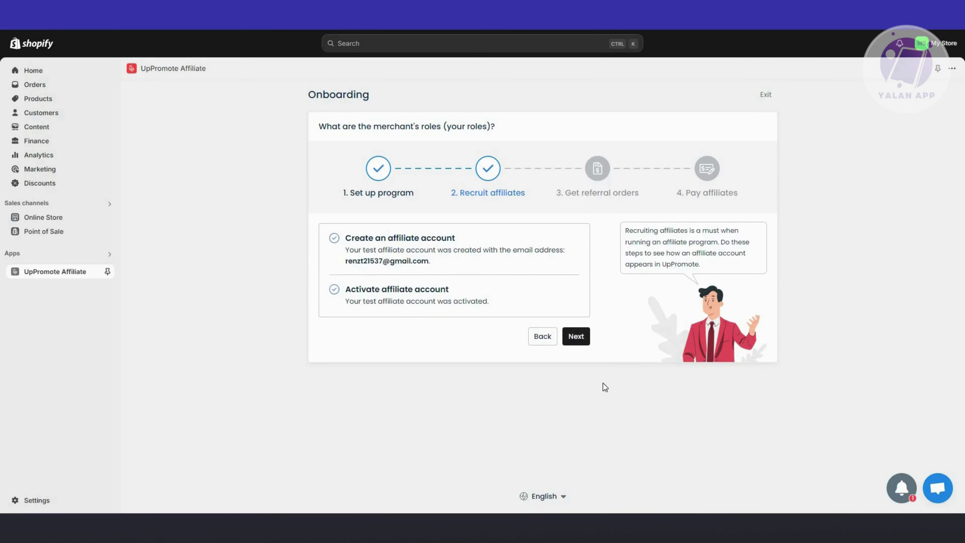
Move to the referral orders step and visit the storefront through the test affiliate link
{"action": "left_click", "coordinate": [575, 336]}
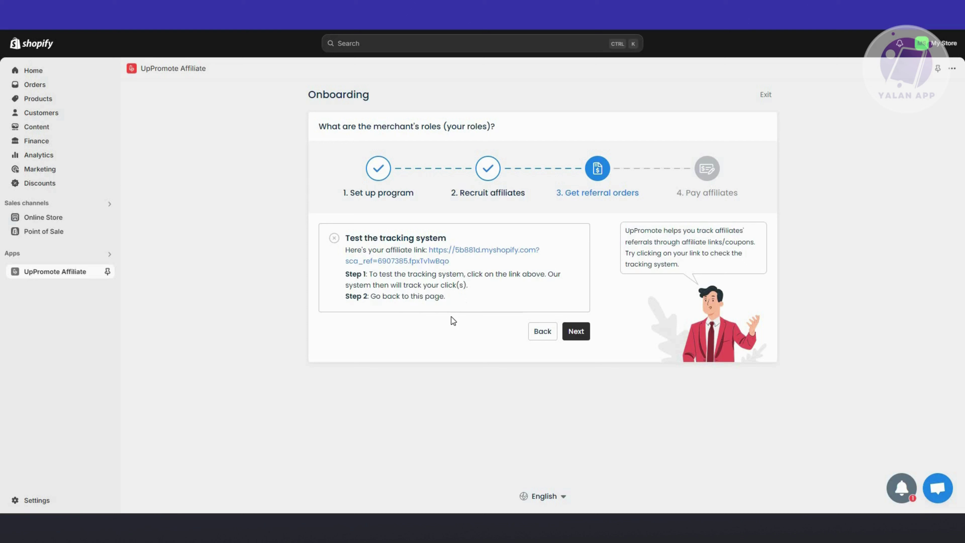
{"action": "left_click_drag", "start_coordinate": [369, 274], "coordinate": [466, 274]}
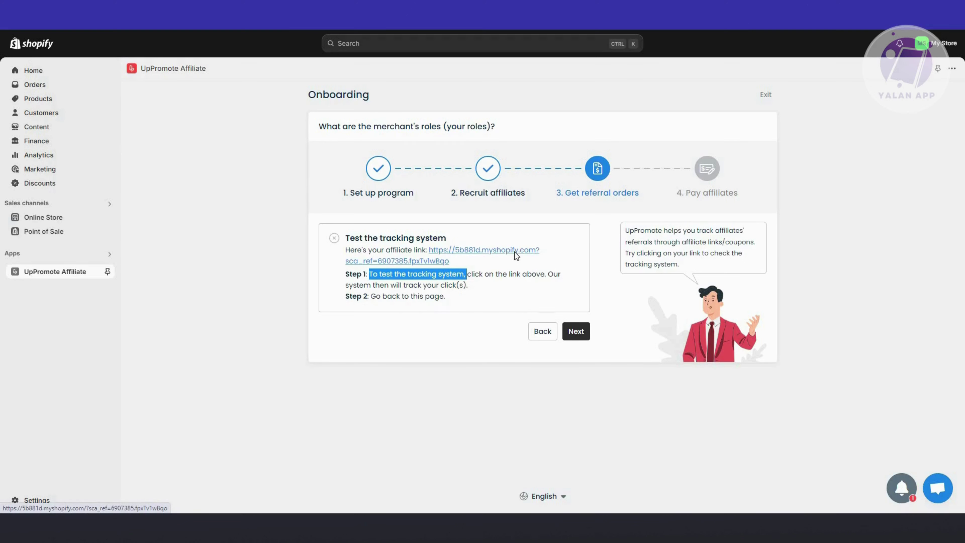
{"action": "right_click", "coordinate": [510, 251]}
{"action": "left_click", "coordinate": [440, 346]}
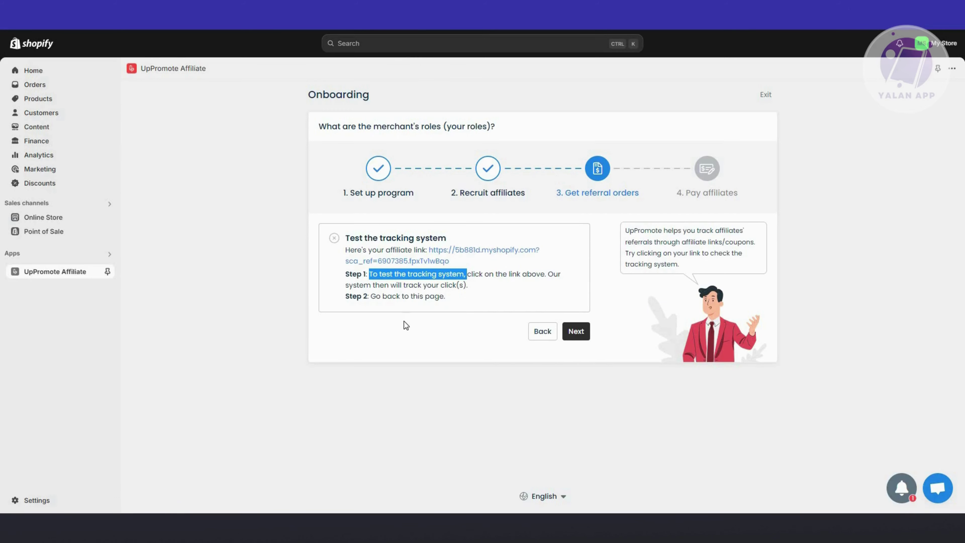
{"action": "key", "text": "ctrl+Tab"}
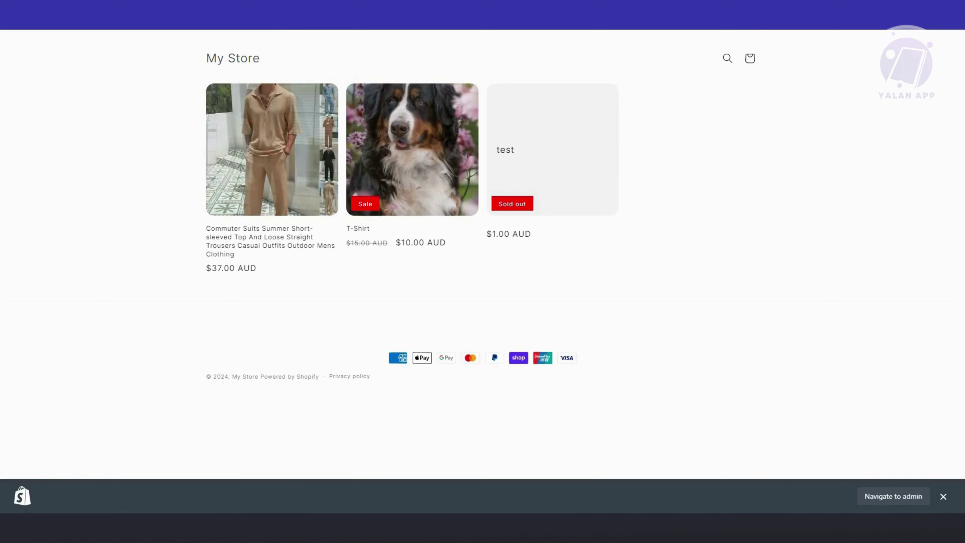
{"action": "key", "text": "ctrl+shift+Tab"}
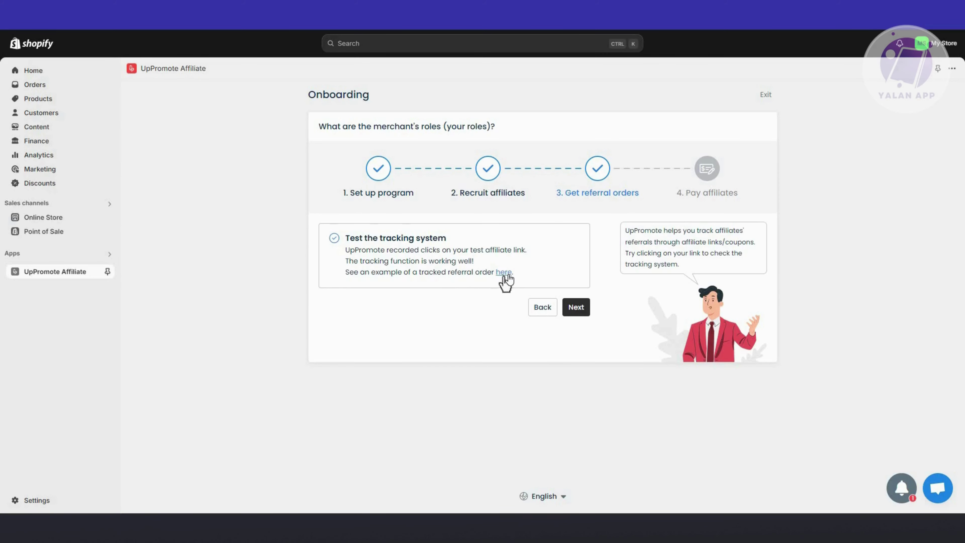
Review the example tracked referral, then continue to the Pay affiliates step
{"action": "left_click", "coordinate": [503, 273]}
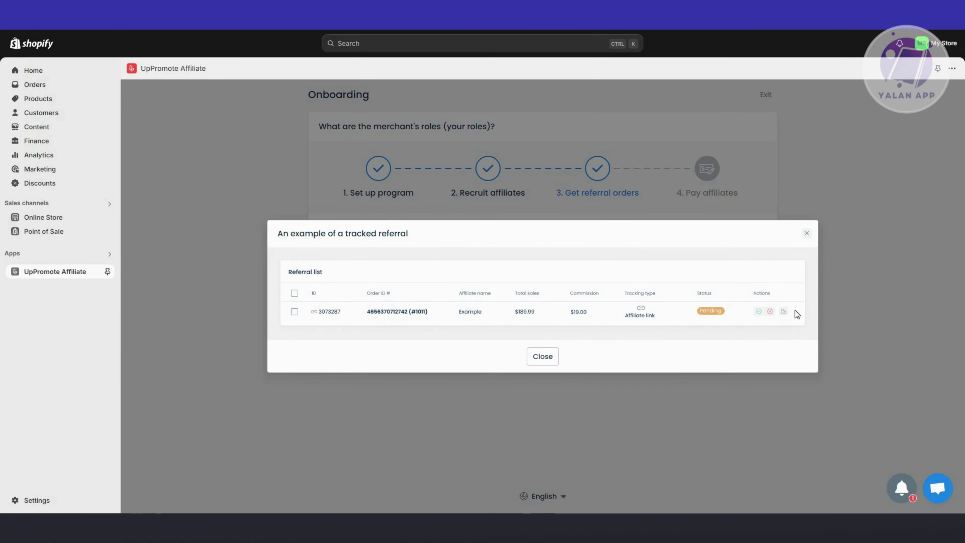
{"action": "left_click", "coordinate": [542, 356]}
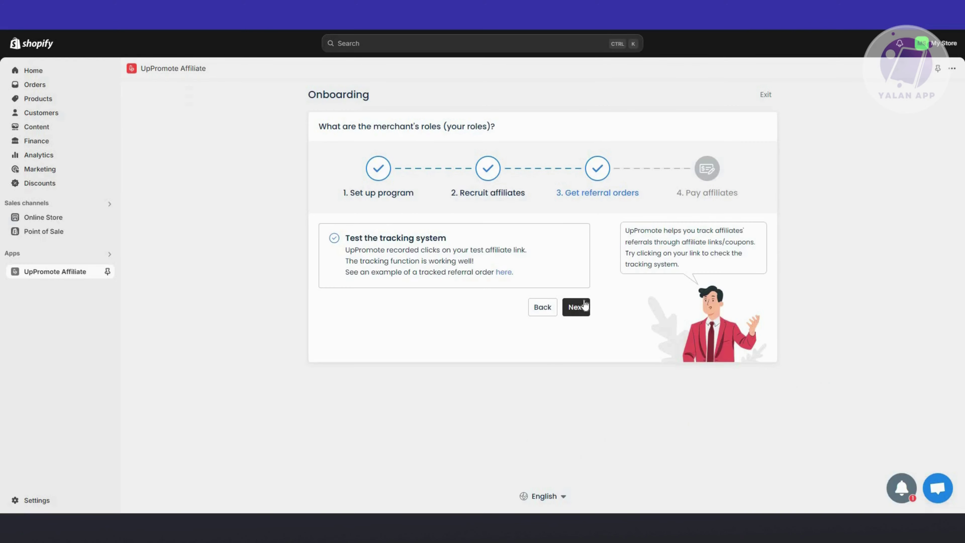
{"action": "left_click", "coordinate": [578, 306]}
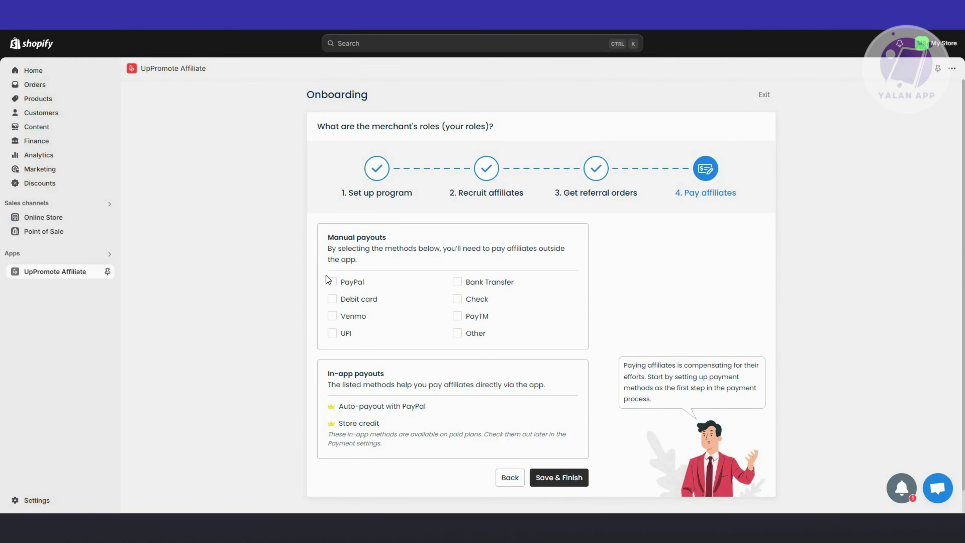
Select PayPal as the manual payout method and save to finish onboarding
{"action": "double_click", "coordinate": [332, 282]}
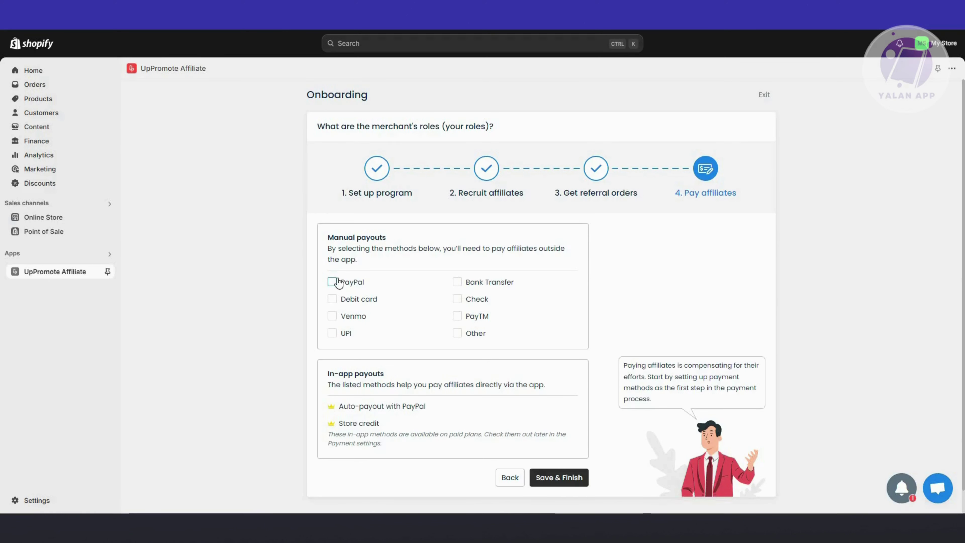
{"action": "double_click", "coordinate": [332, 299]}
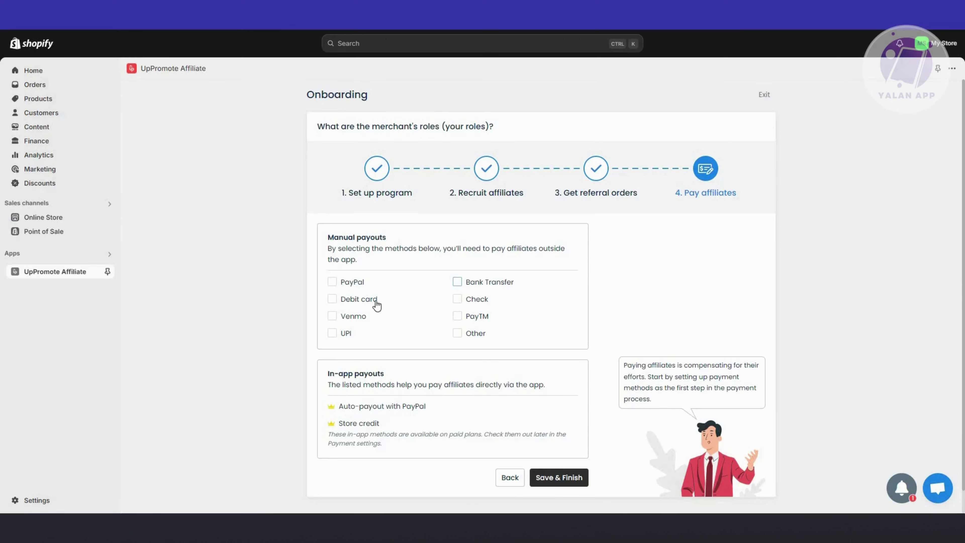
{"action": "left_click", "coordinate": [332, 282]}
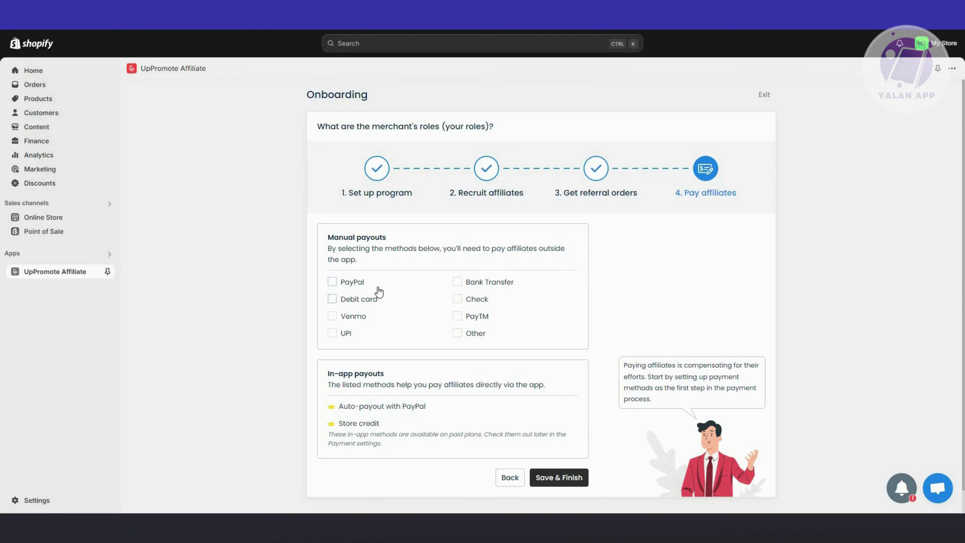
{"action": "left_click", "coordinate": [571, 480]}
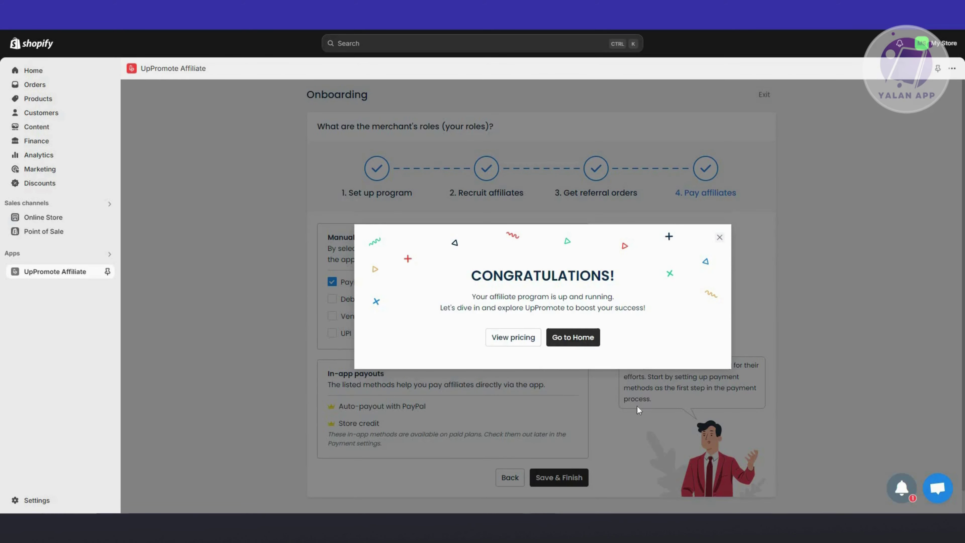
Go from the congratulations screen to Programs and collapse the Get Started checklist
{"action": "left_click", "coordinate": [585, 344]}
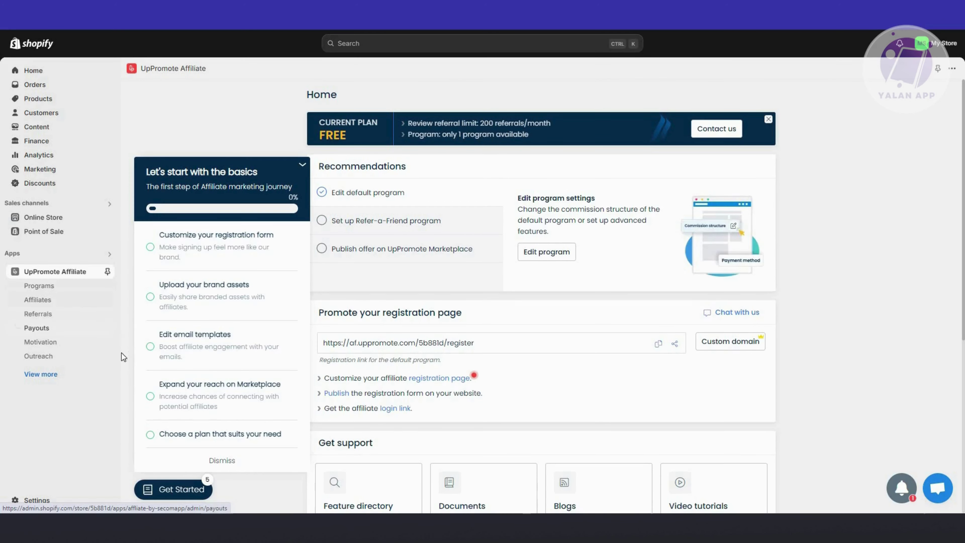
{"action": "left_click", "coordinate": [39, 286]}
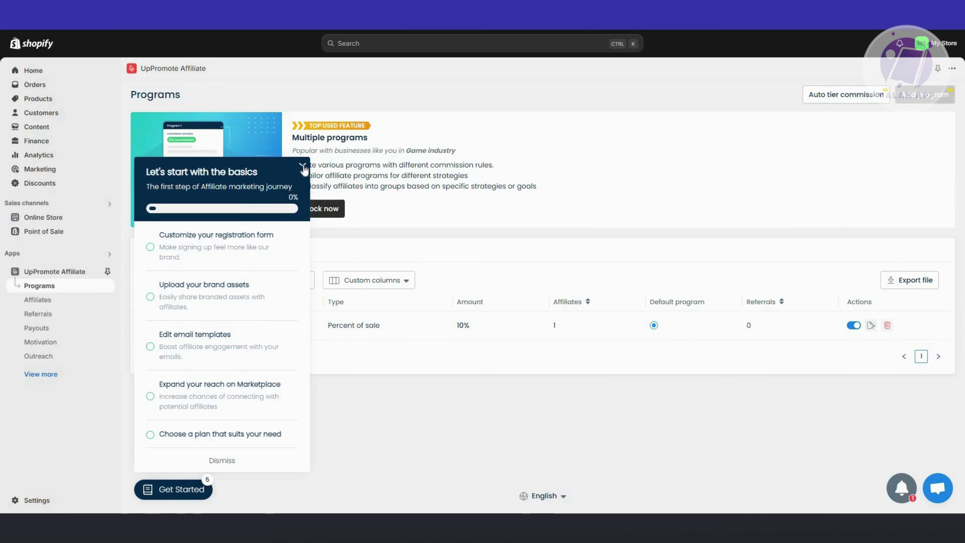
{"action": "left_click", "coordinate": [304, 166]}
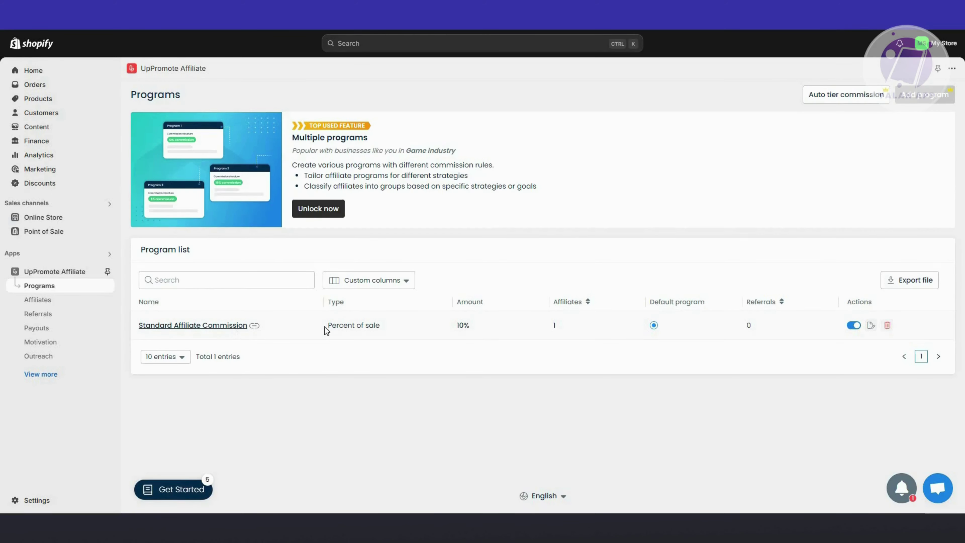
Open Standard Affiliate Commission and view its Special product commission tab
{"action": "left_click", "coordinate": [232, 327]}
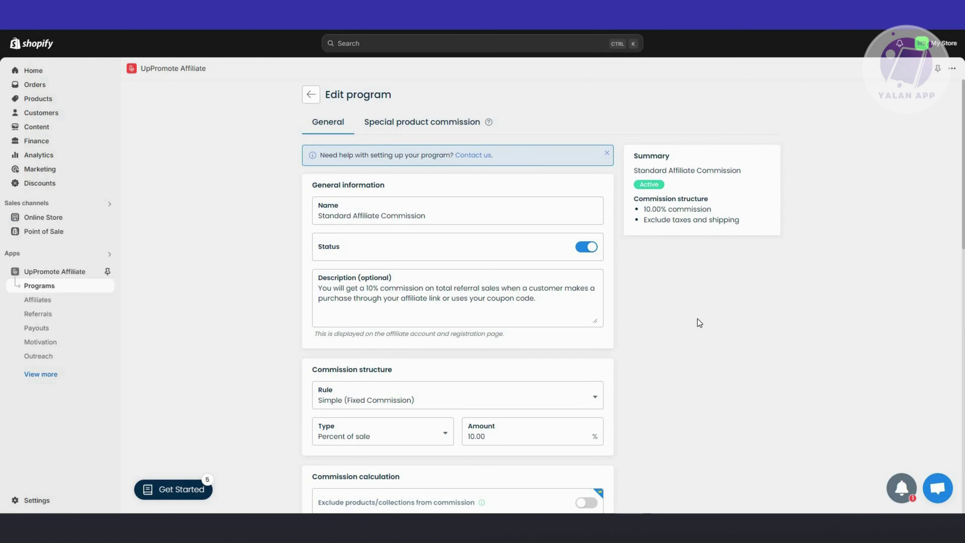
{"action": "scroll", "coordinate": [645, 329], "scroll_direction": "down", "scroll_amount": 4}
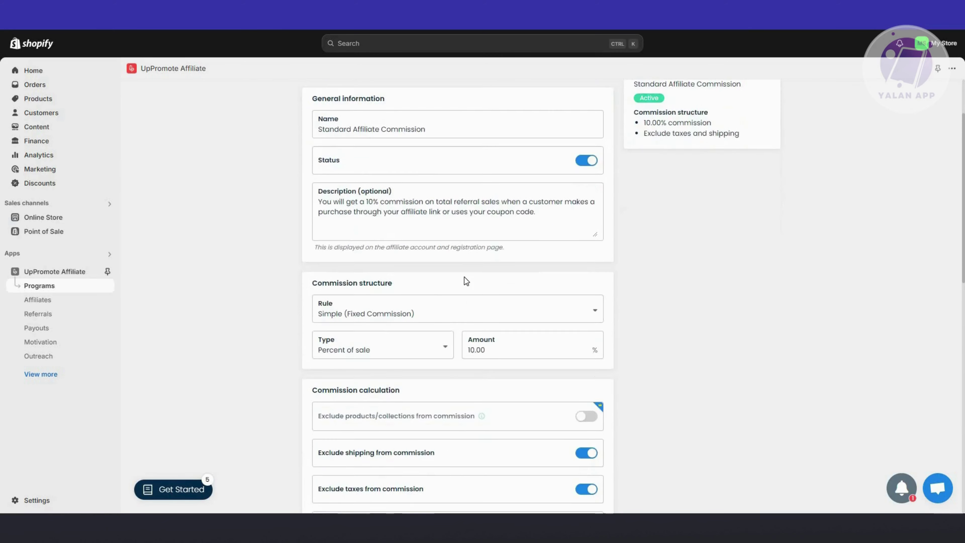
{"action": "scroll", "coordinate": [762, 339], "scroll_direction": "down", "scroll_amount": 10}
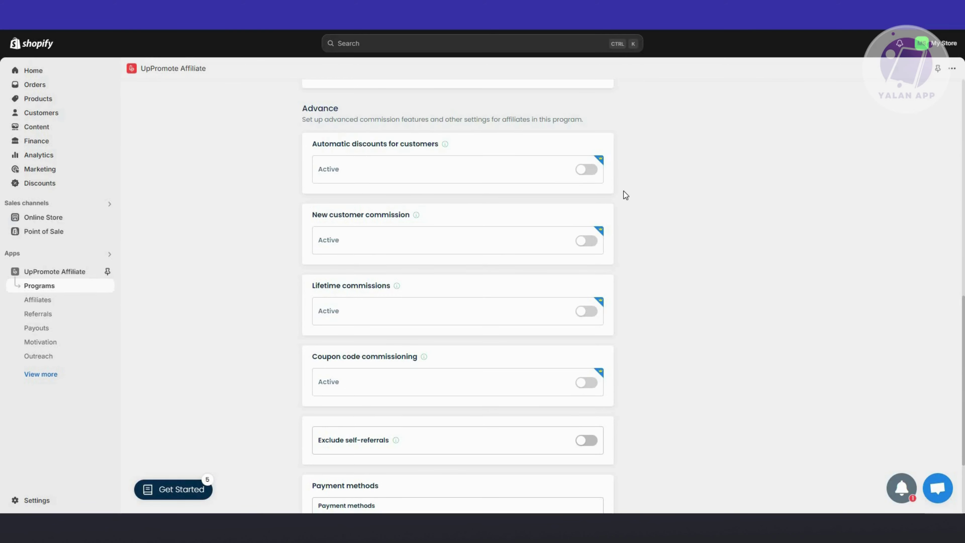
{"action": "scroll", "coordinate": [762, 258], "scroll_direction": "up", "scroll_amount": 8}
{"action": "scroll", "coordinate": [762, 259], "scroll_direction": "up", "scroll_amount": 7}
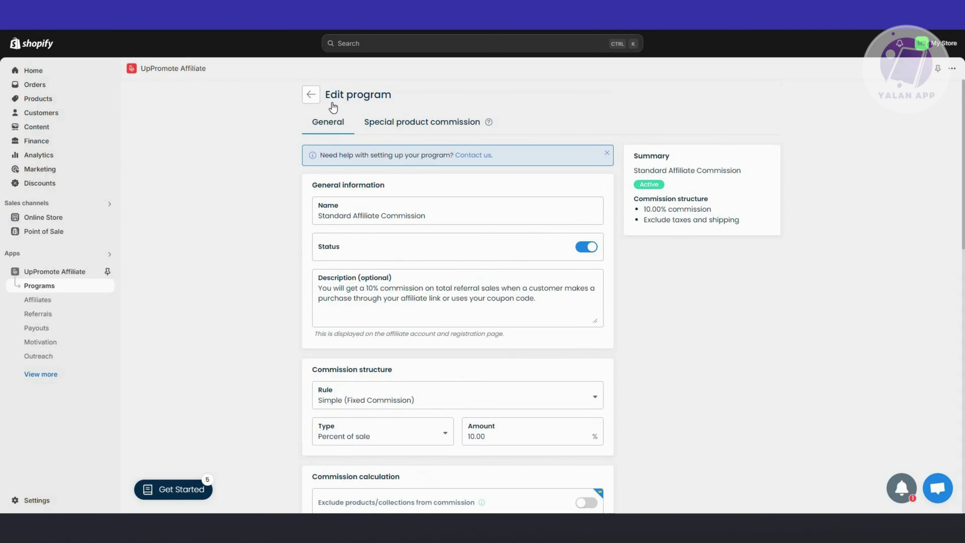
{"action": "left_click", "coordinate": [409, 126]}
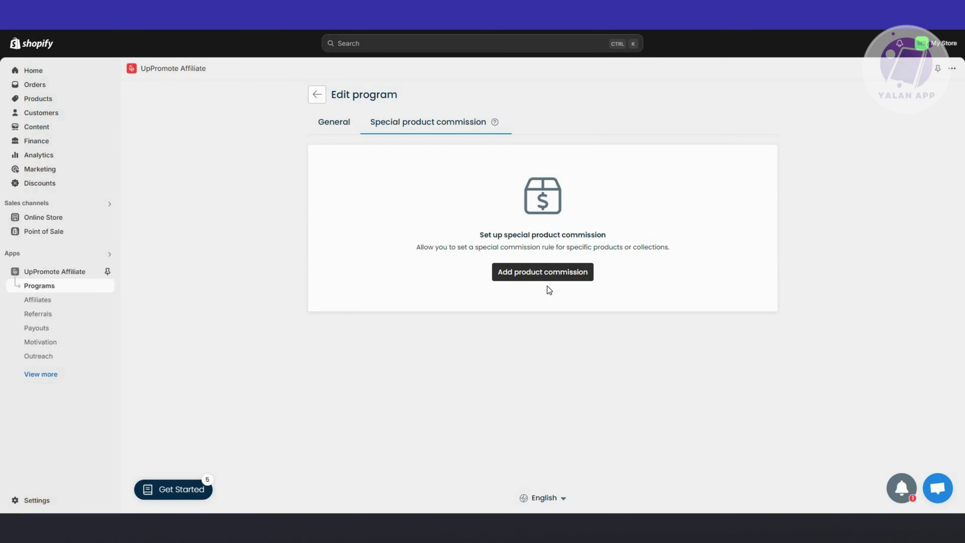
Review the Add and Import affiliates forms, then return to the Affiliates list
{"action": "left_click", "coordinate": [39, 300]}
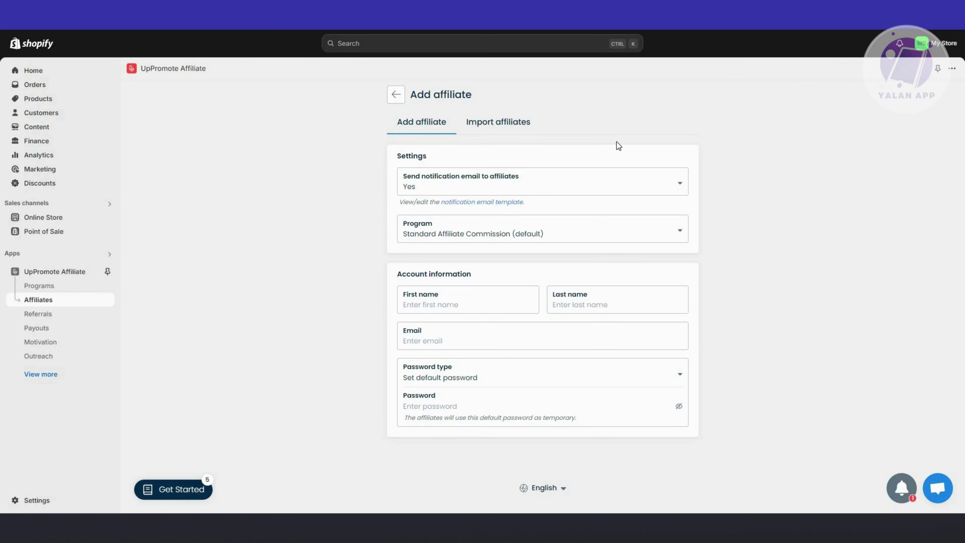
{"action": "left_click", "coordinate": [506, 123]}
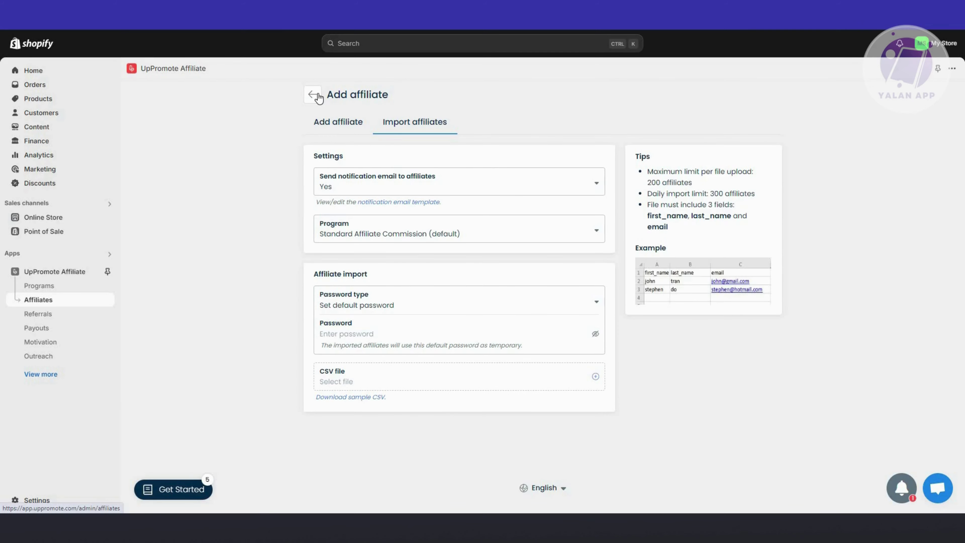
{"action": "left_click", "coordinate": [313, 94]}
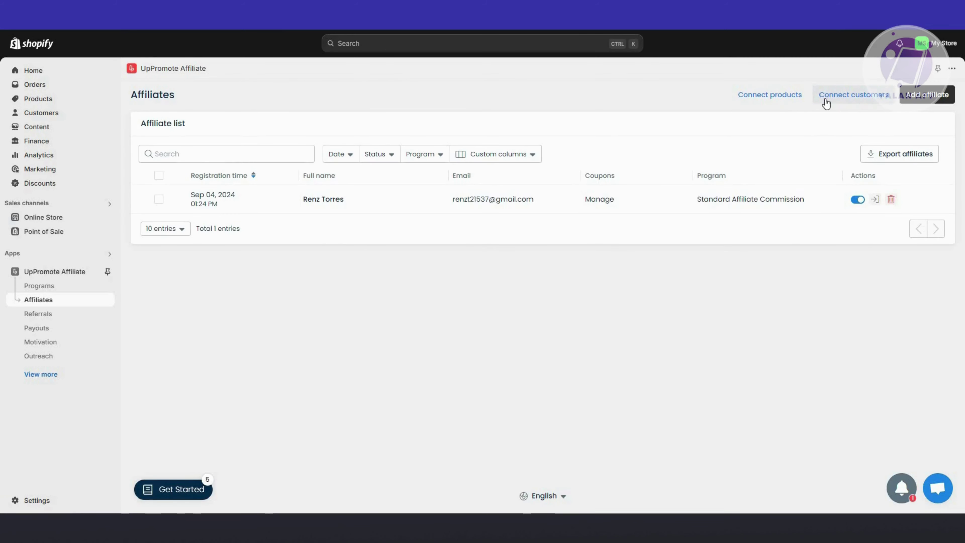
Open the Add referral form, keeping Order ID as the referral type
{"action": "left_click", "coordinate": [50, 318]}
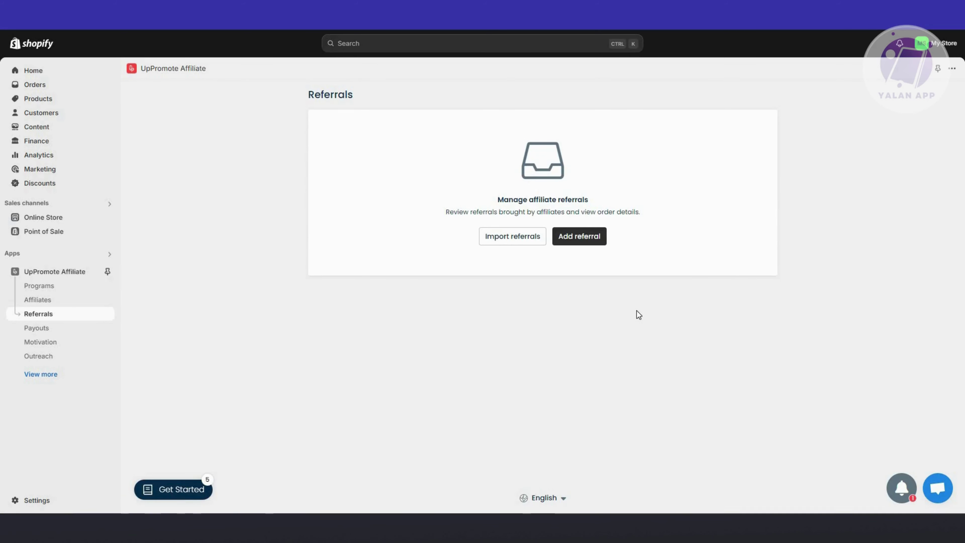
{"action": "left_click", "coordinate": [594, 243]}
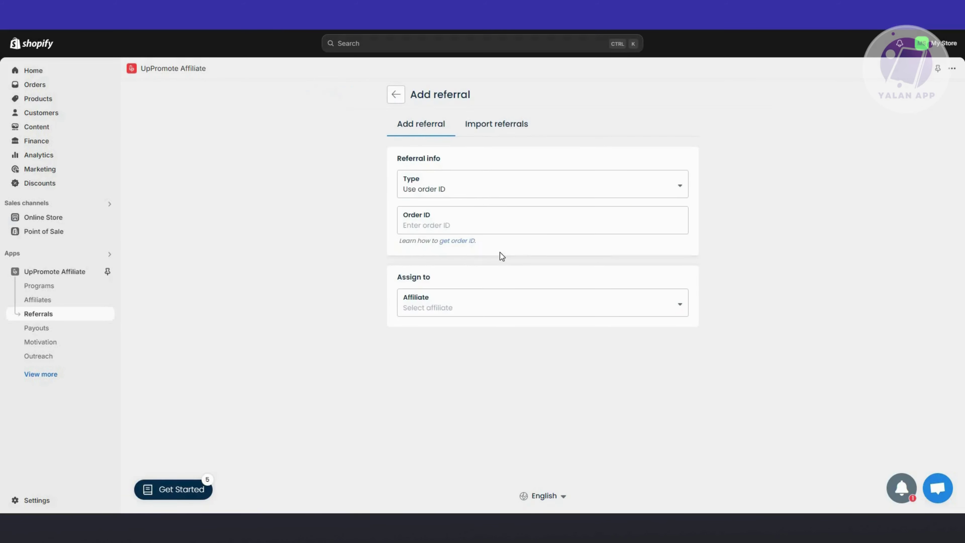
{"action": "left_click", "coordinate": [470, 188]}
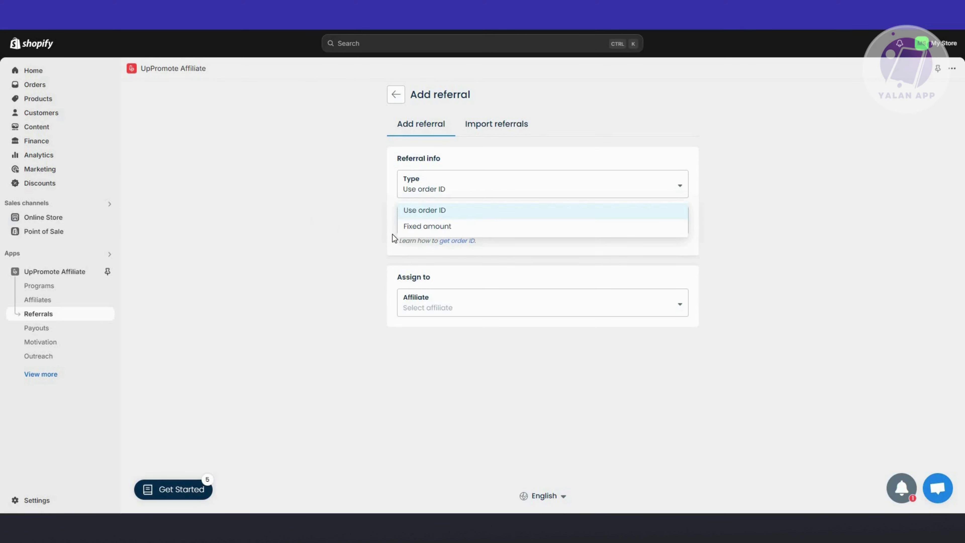
{"action": "left_click", "coordinate": [459, 216]}
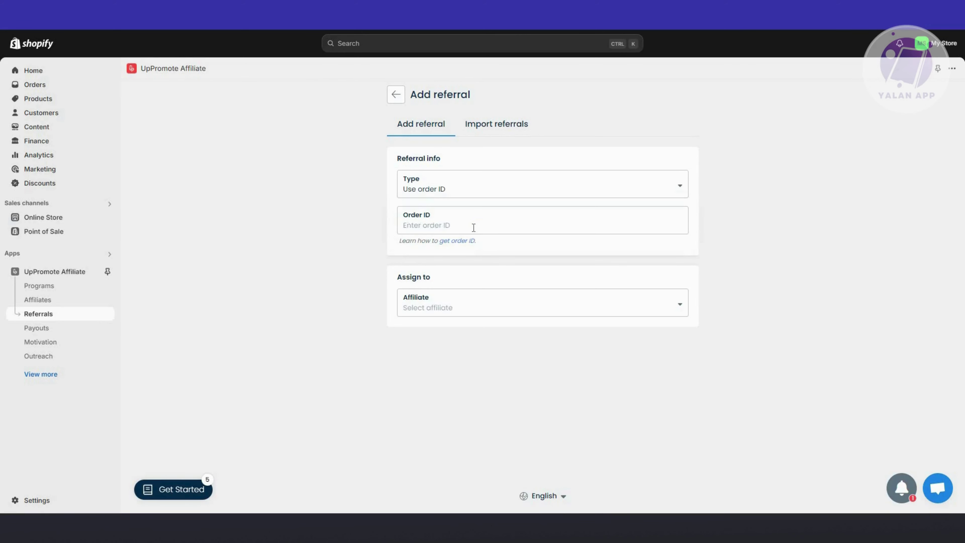
Check the affiliate choices, switch to Import referrals, then go to Manual payouts
{"action": "left_click", "coordinate": [544, 307]}
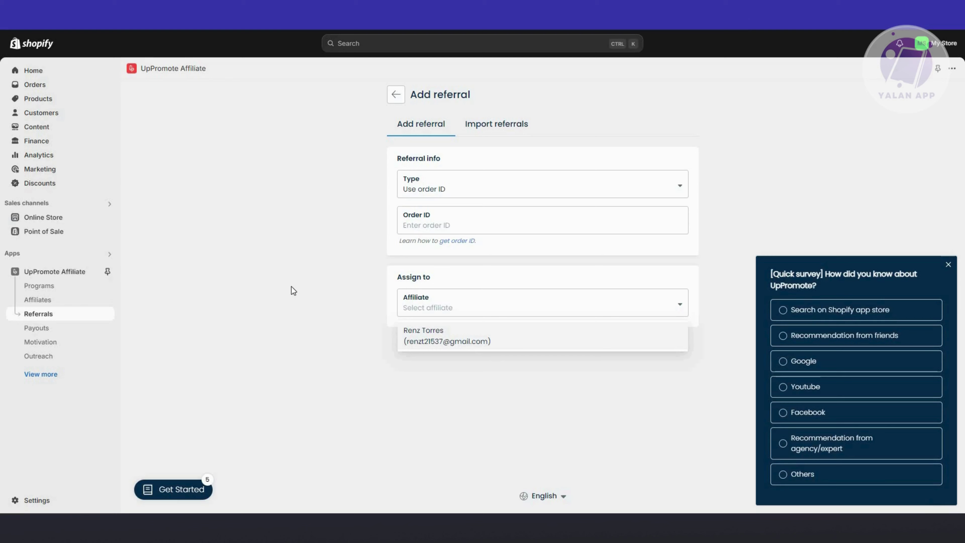
{"action": "left_click", "coordinate": [477, 120]}
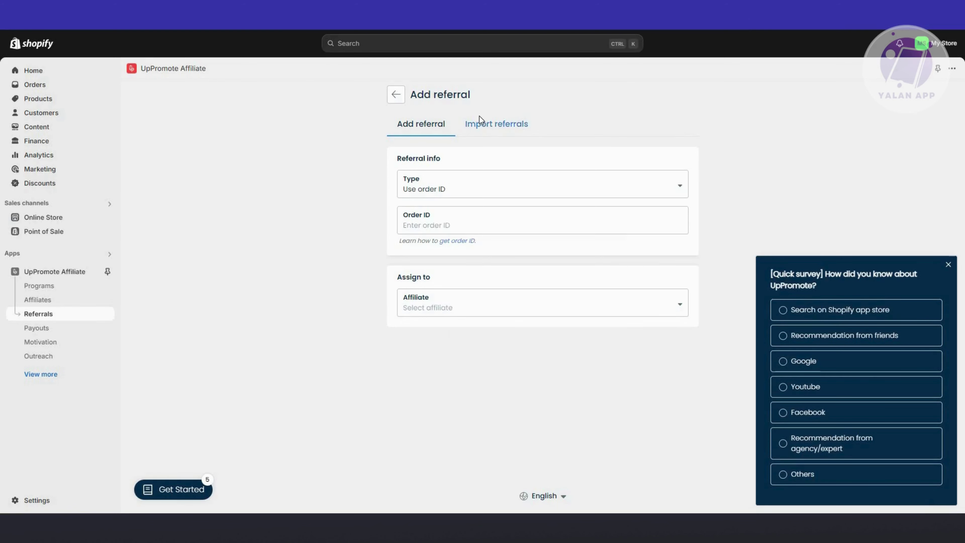
{"action": "left_click", "coordinate": [479, 117]}
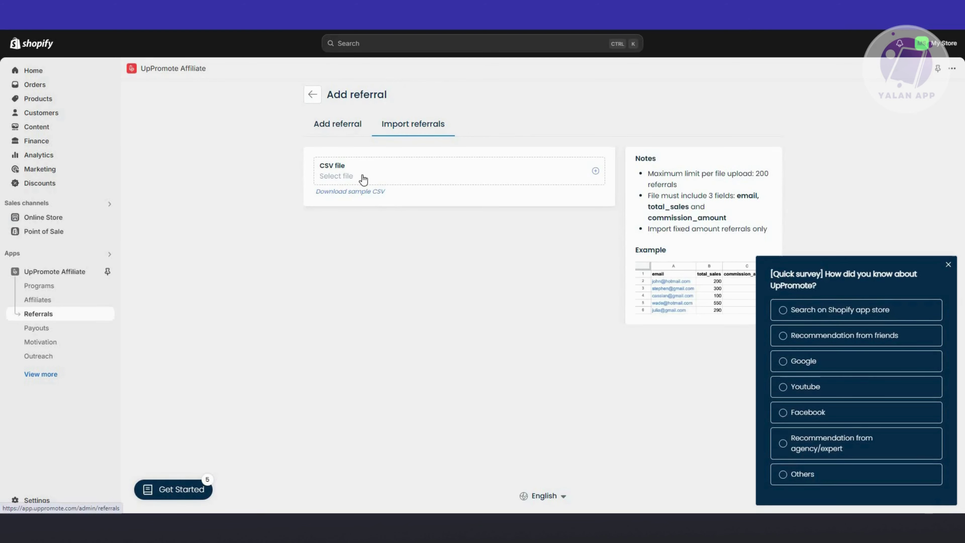
{"action": "left_click", "coordinate": [312, 94]}
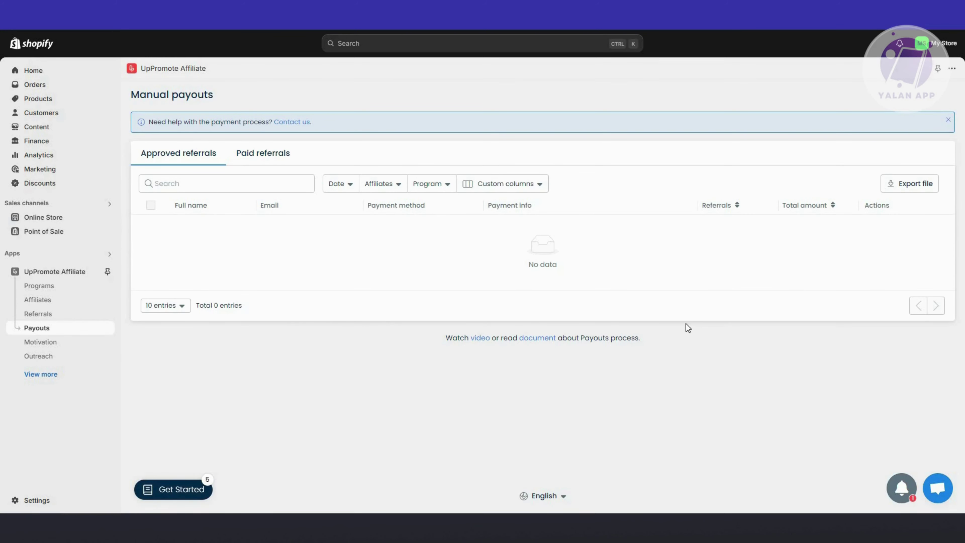
Check the Paid referrals and Approved referrals tabs on Manual payouts; both lists are empty
{"action": "left_click", "coordinate": [265, 156]}
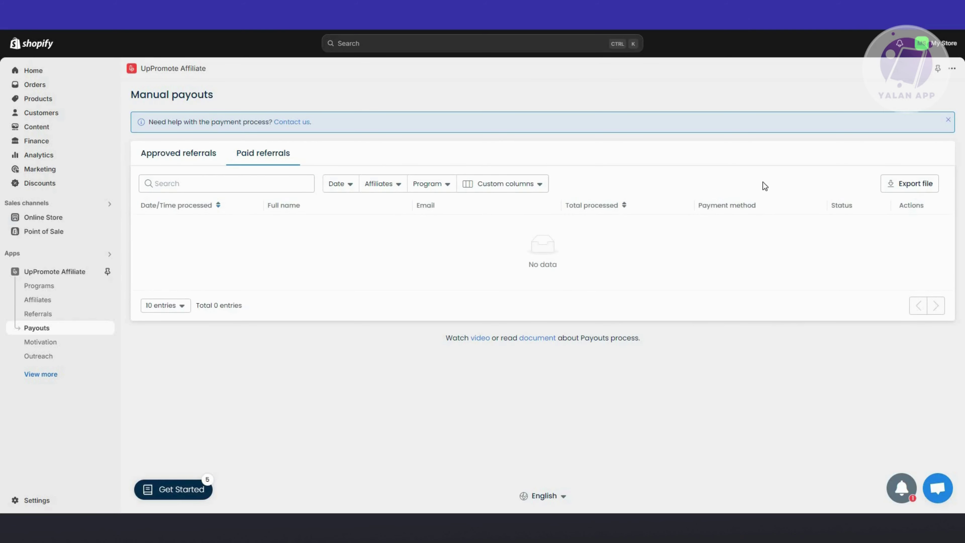
{"action": "left_click", "coordinate": [184, 154]}
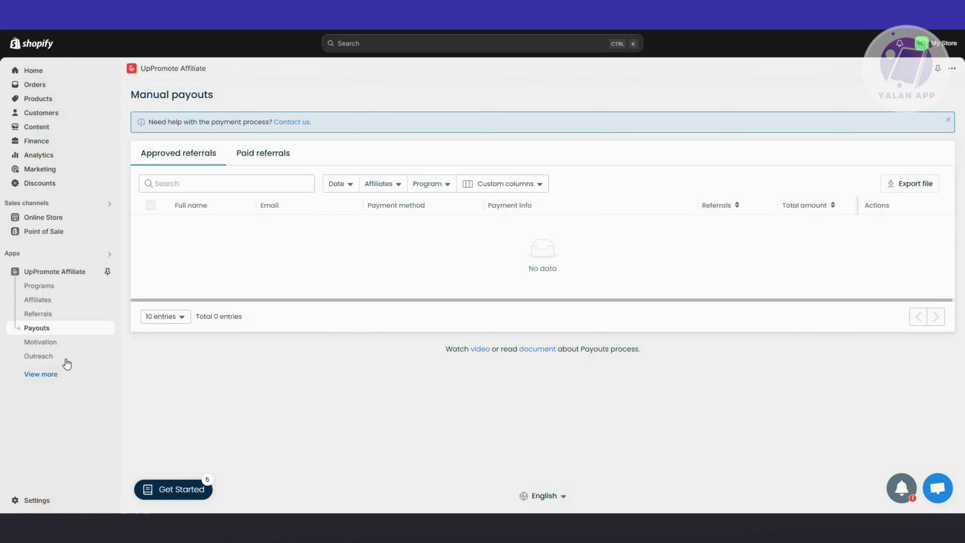
Go to UpPromote Affiliate's Motivation page showing coupons, media gallery, gifts and bonuses
{"action": "left_click", "coordinate": [41, 341]}
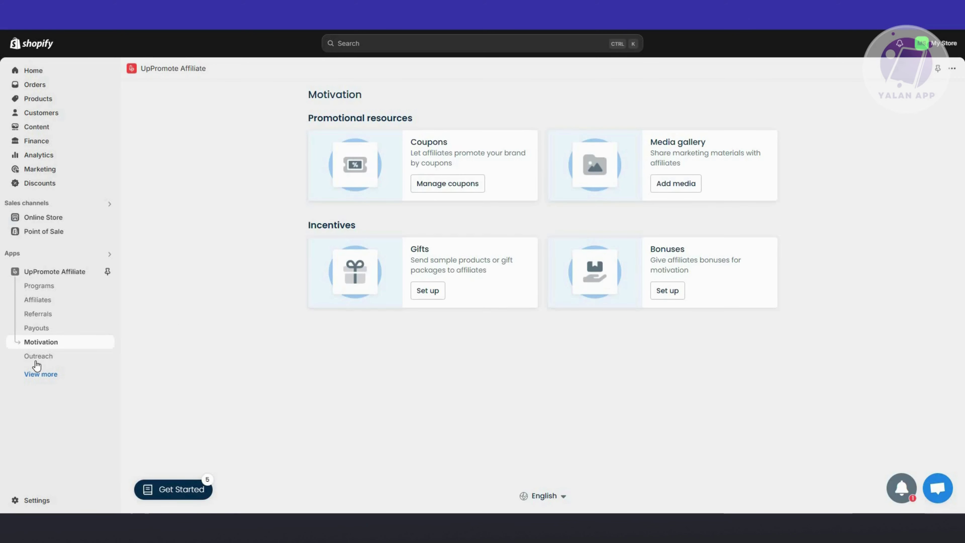
Go to UpPromote Affiliate's Outreach page with recruitment options and email and chat tools
{"action": "left_click", "coordinate": [55, 355]}
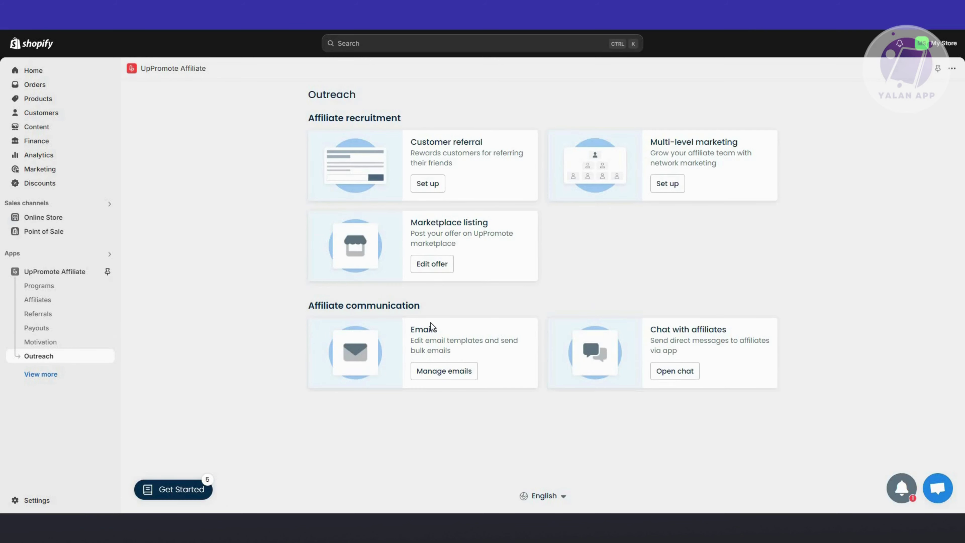